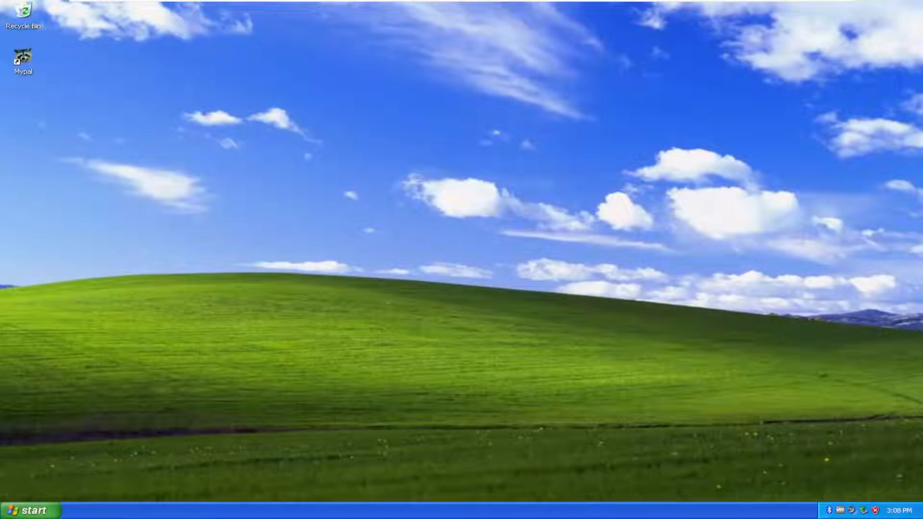
Restart the computer from the Start menu's Turn Off Computer options.
click(31, 511)
click(198, 493)
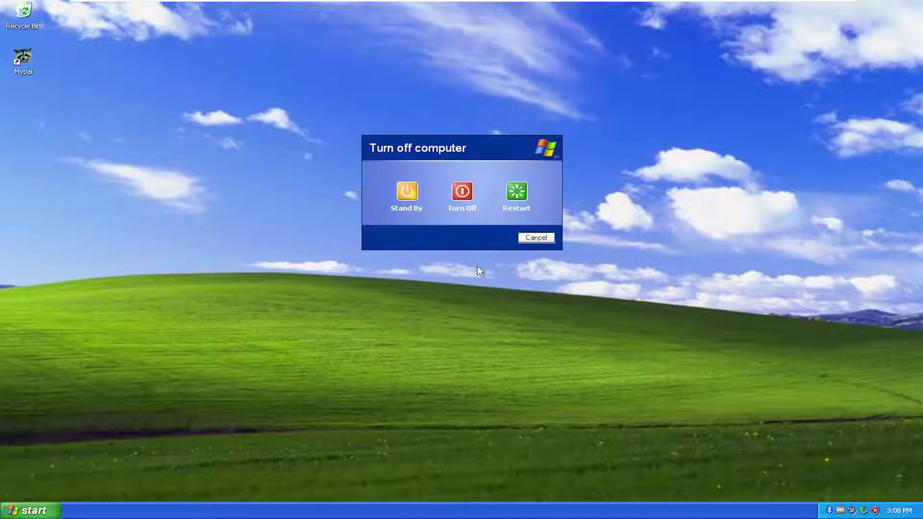
click(517, 195)
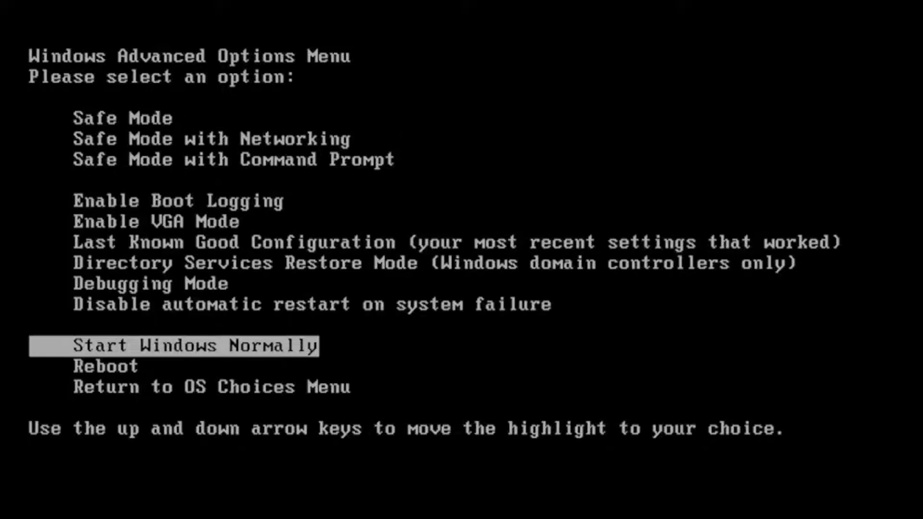
Choose Safe Mode with Networking in the boot menu and start Windows XP Professional.
key(Up)
key(Up)
key(Up)
key(Up)
key(Up)
key(Up)
key(Up)
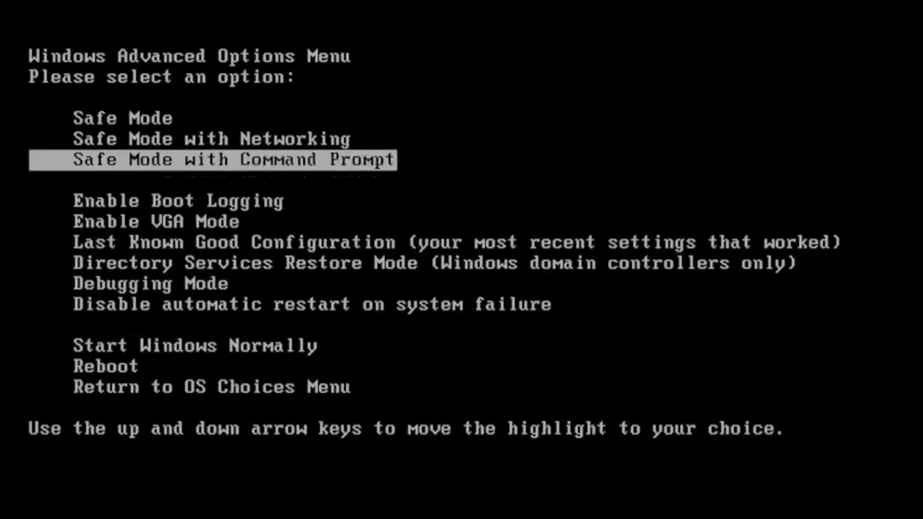
key(Up)
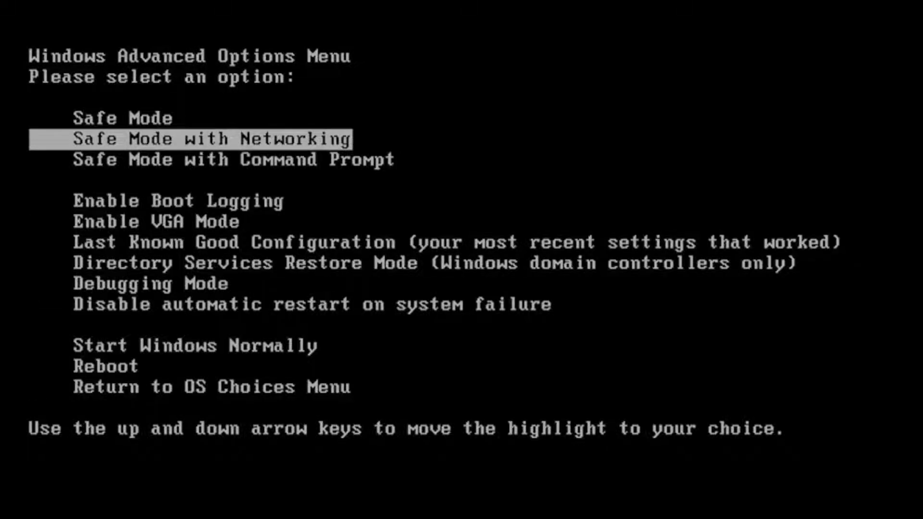
key(Return)
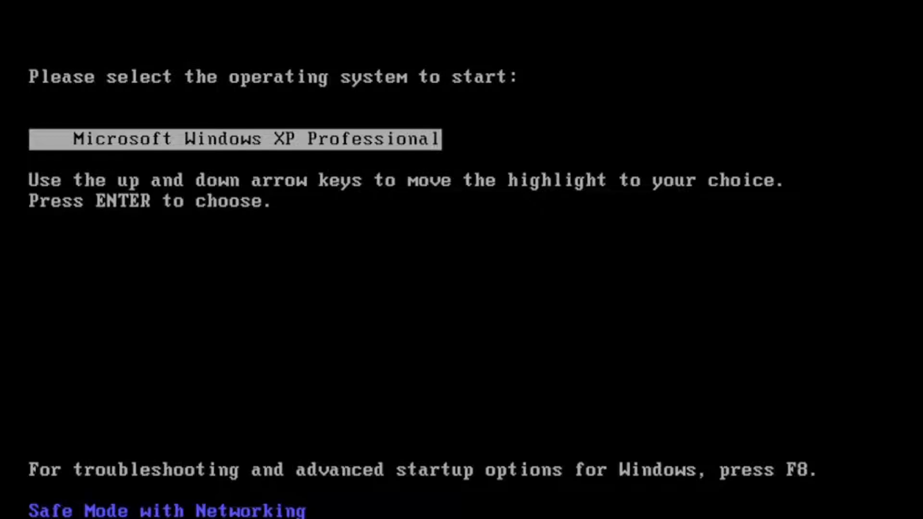
key(Return)
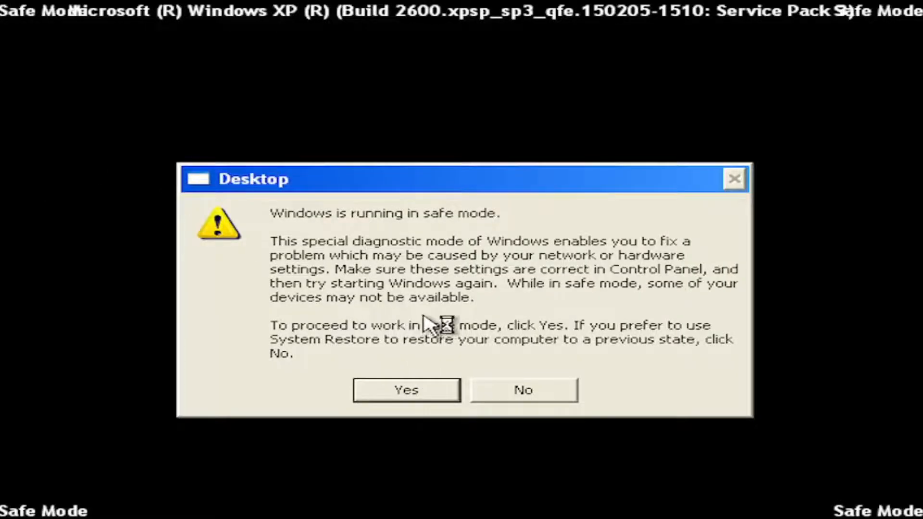
Decline safe mode to launch System Restore and proceed to the restore-point calendar.
click(537, 398)
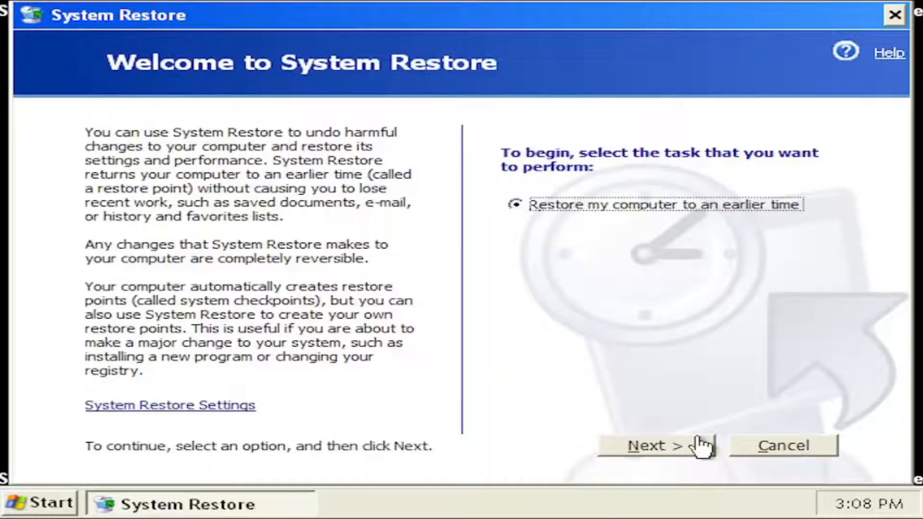
click(663, 445)
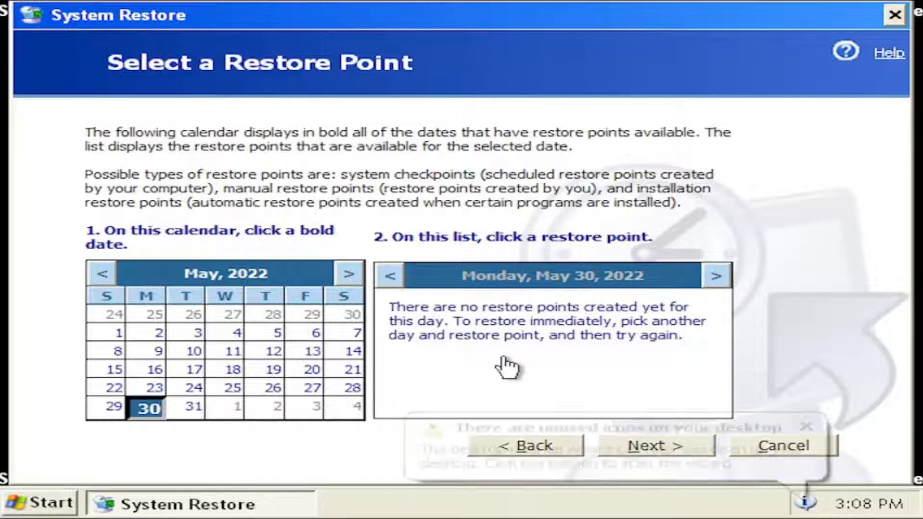
Close System Restore and dismiss the unused desktop icons notification.
click(895, 15)
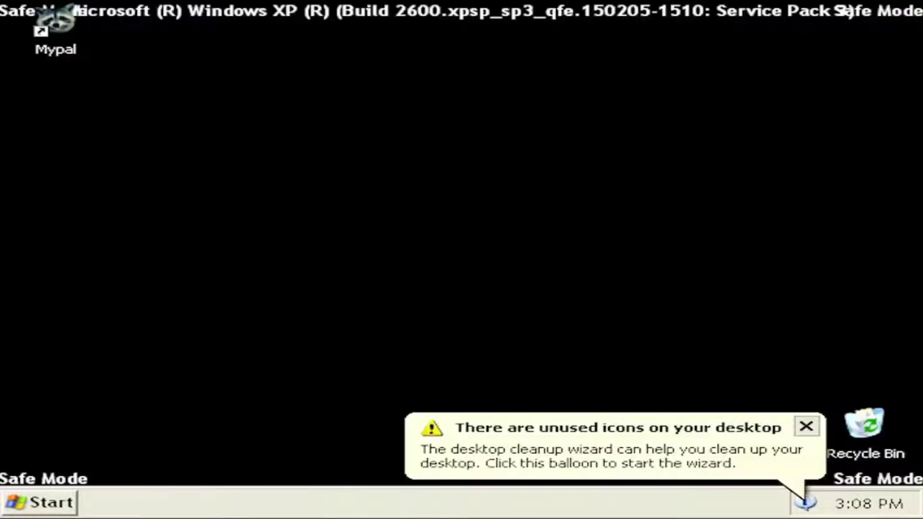
click(806, 428)
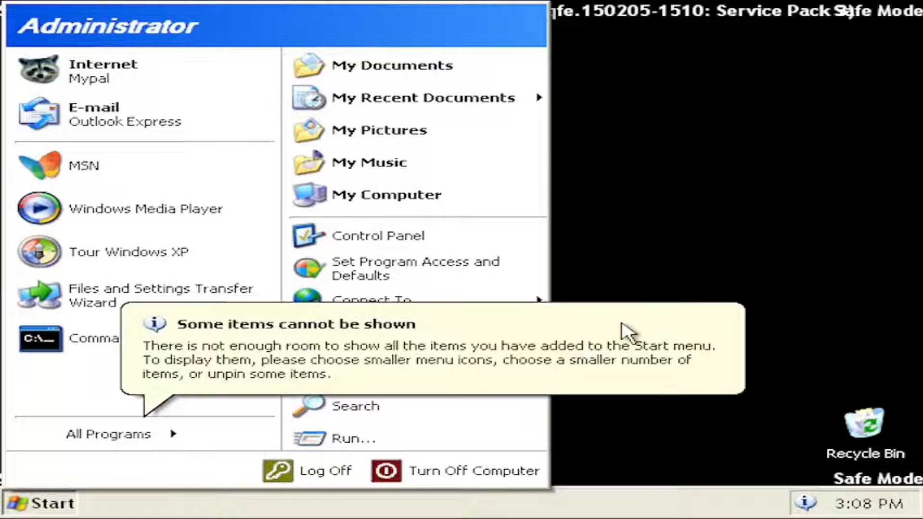
mouse_move(108, 435)
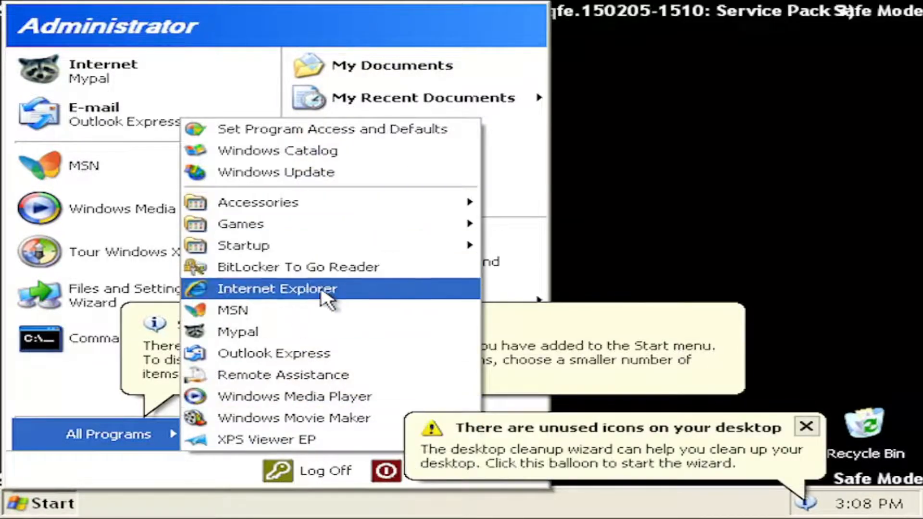
mouse_move(259, 202)
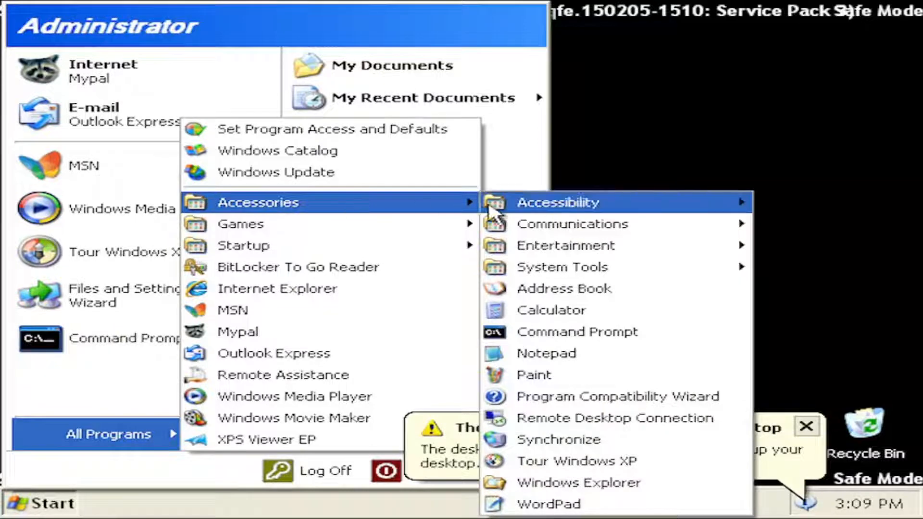
Run chkdsk /r in Command Prompt and answer Y to schedule the check at next restart.
click(556, 332)
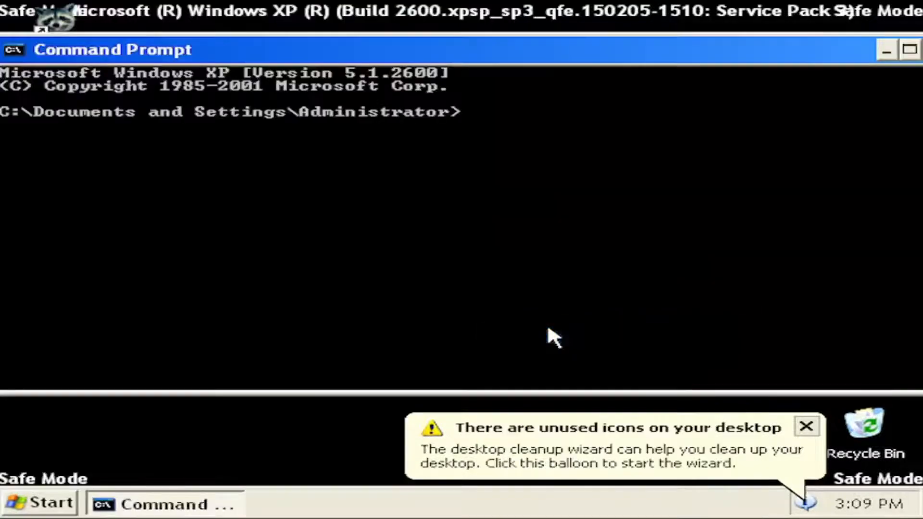
text(chk)
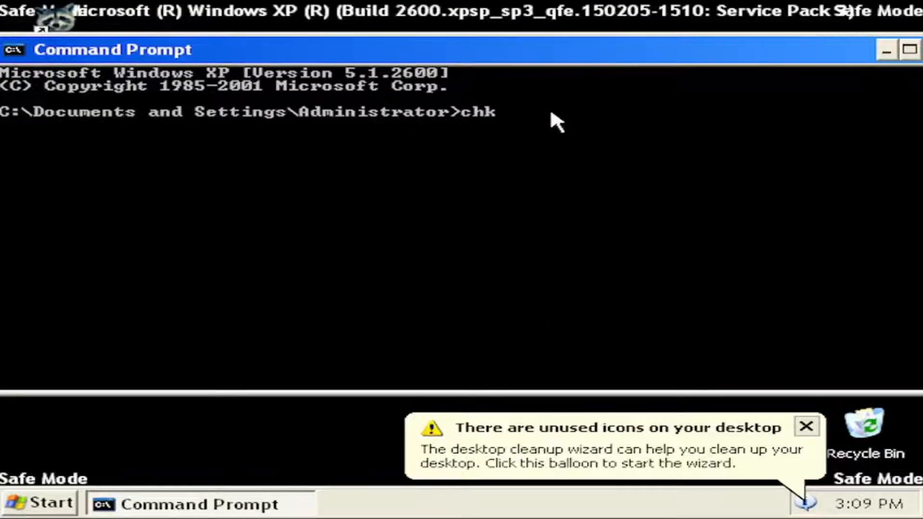
text(dsk)
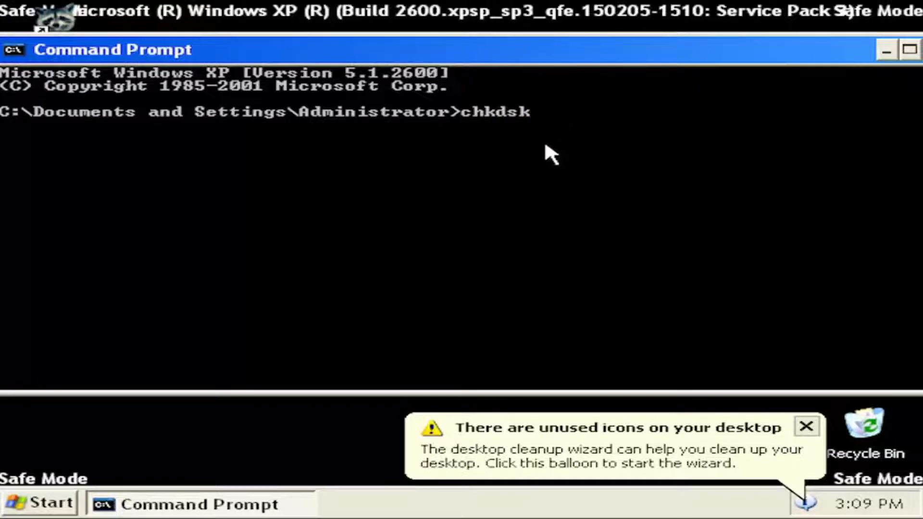
text( /r)
key(Return)
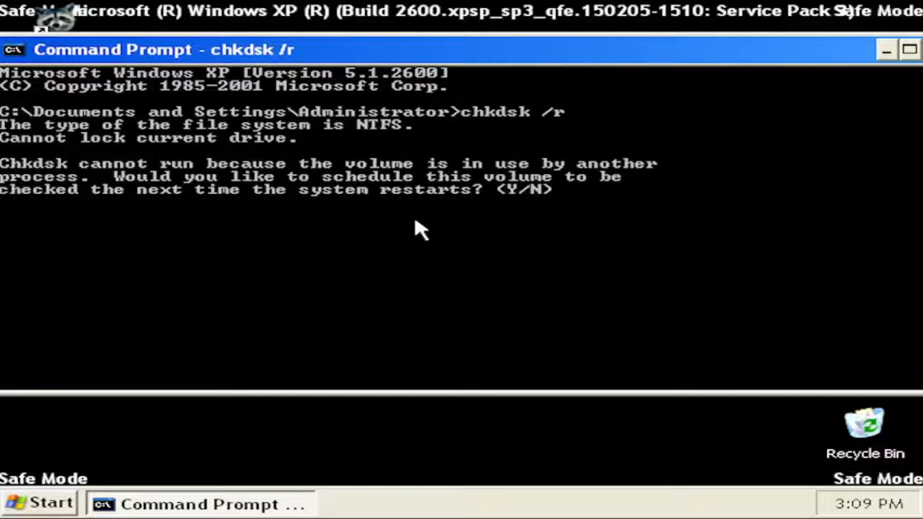
text(y)
key(Return)
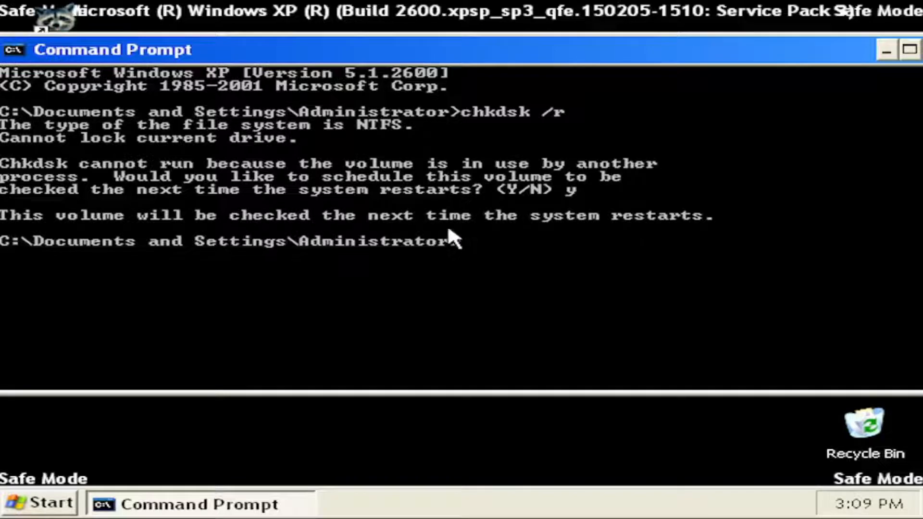
Close the Command Prompt window.
drag(852, 49, 830, 50)
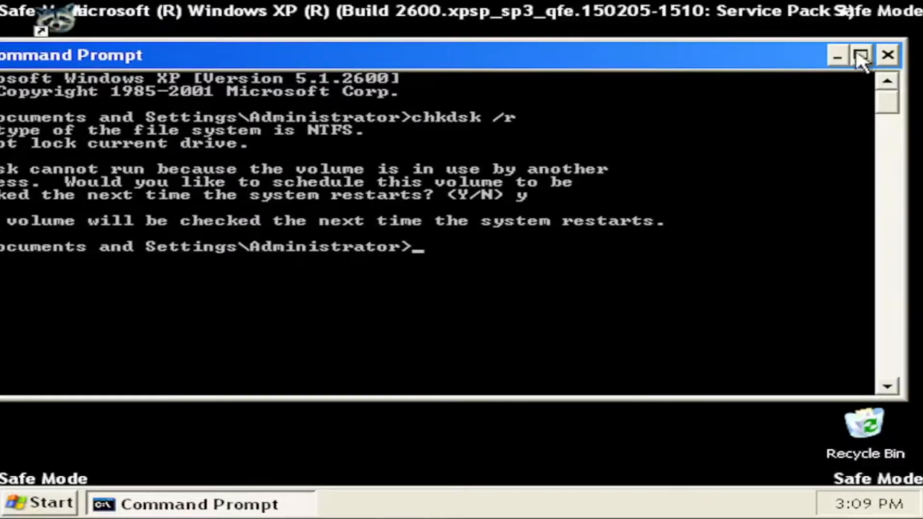
click(866, 56)
Restart the computer from the Turn Off Computer options.
click(40, 503)
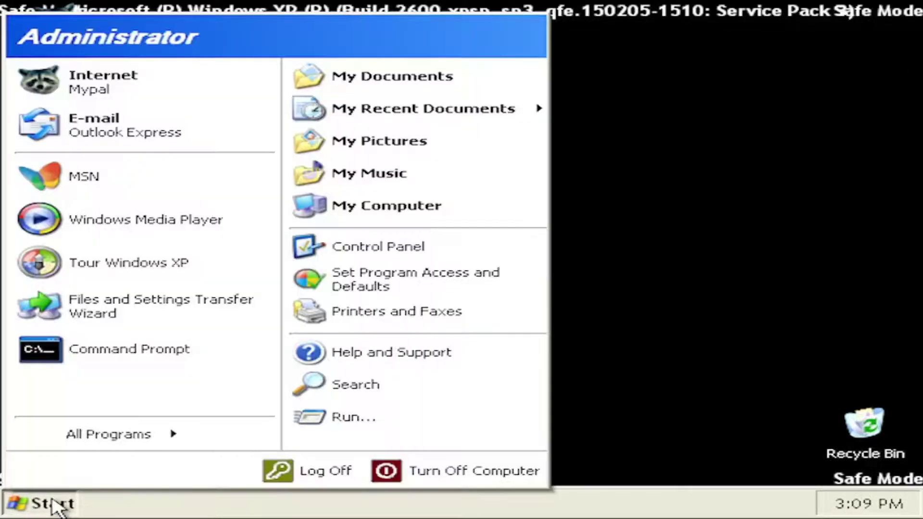
click(455, 471)
click(586, 217)
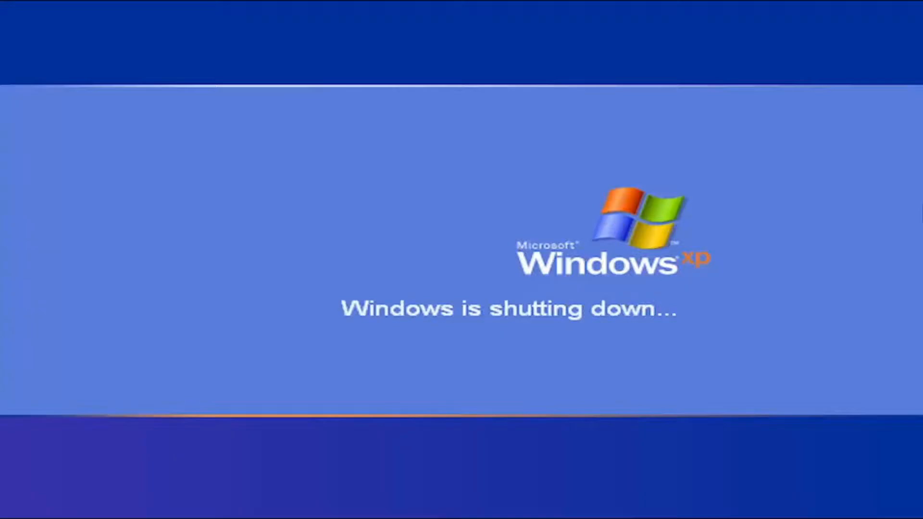